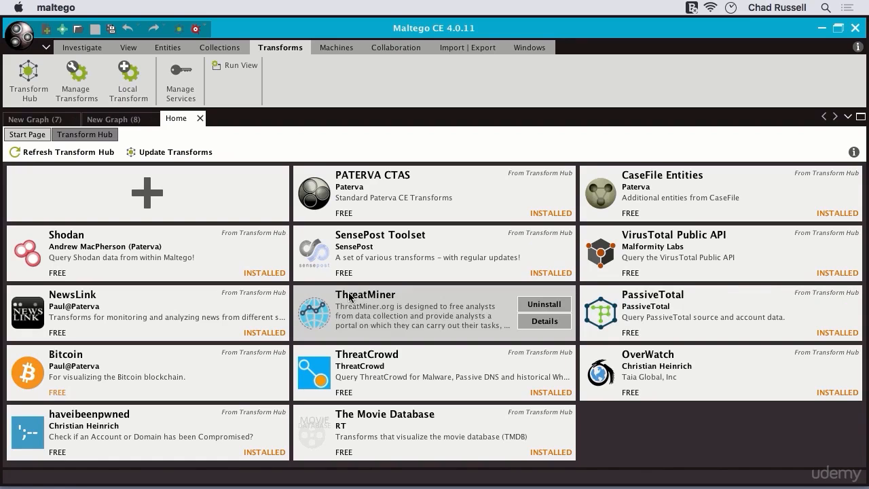
# Create a new blank graph
pyautogui.moveTo(275, 256)
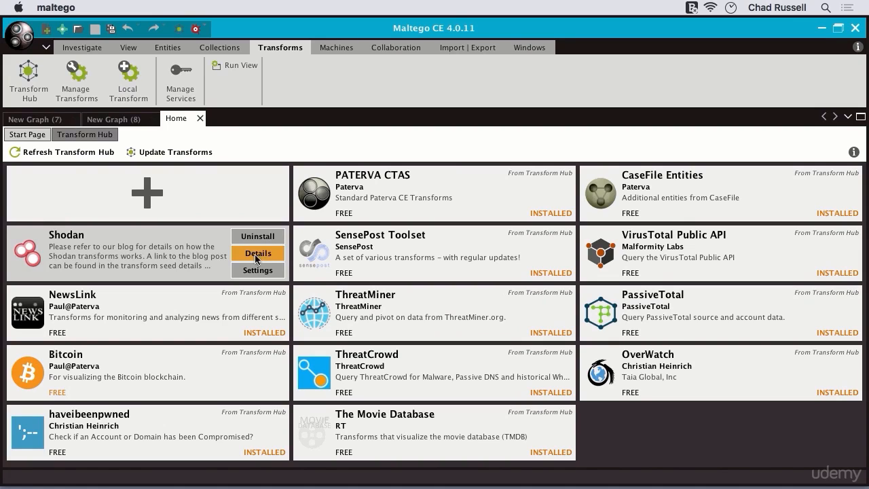
pyautogui.moveTo(258, 294)
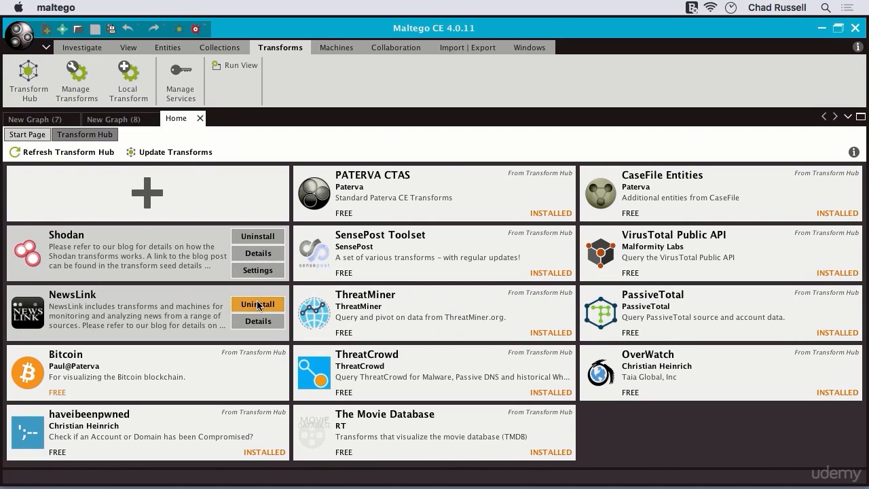
pyautogui.moveTo(258, 373)
pyautogui.moveTo(258, 422)
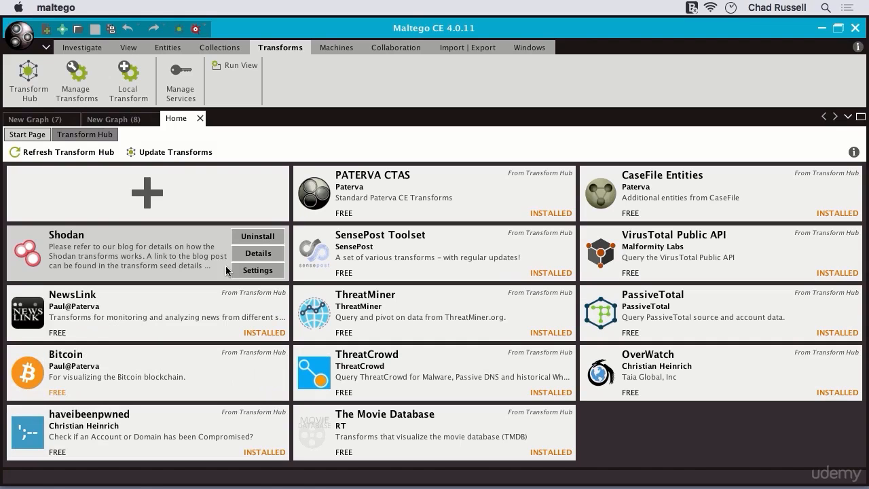
pyautogui.click(46, 31)
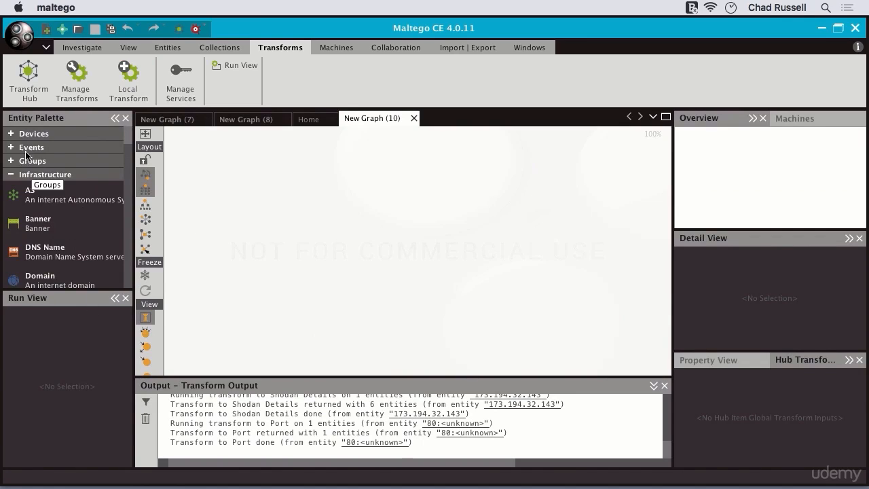
# Look through the entity types in the palette, including the Devices, Penetration Testing and Personal categories
pyautogui.click(10, 134)
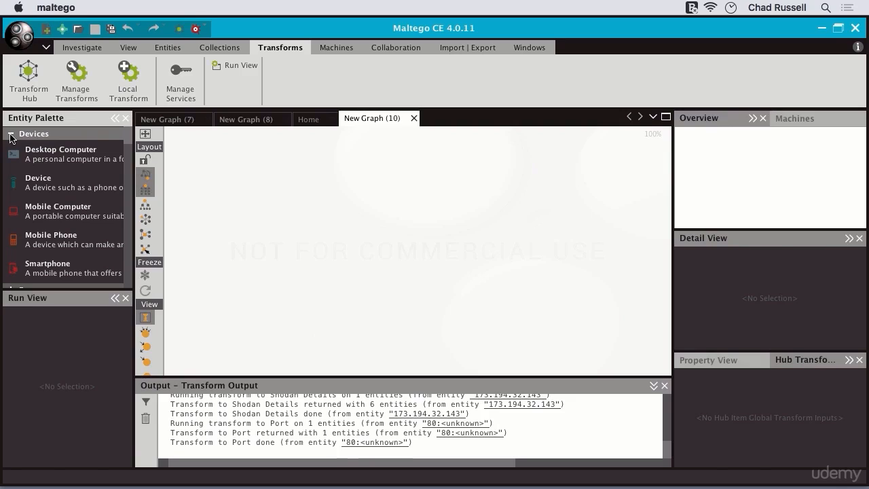
pyautogui.click(10, 135)
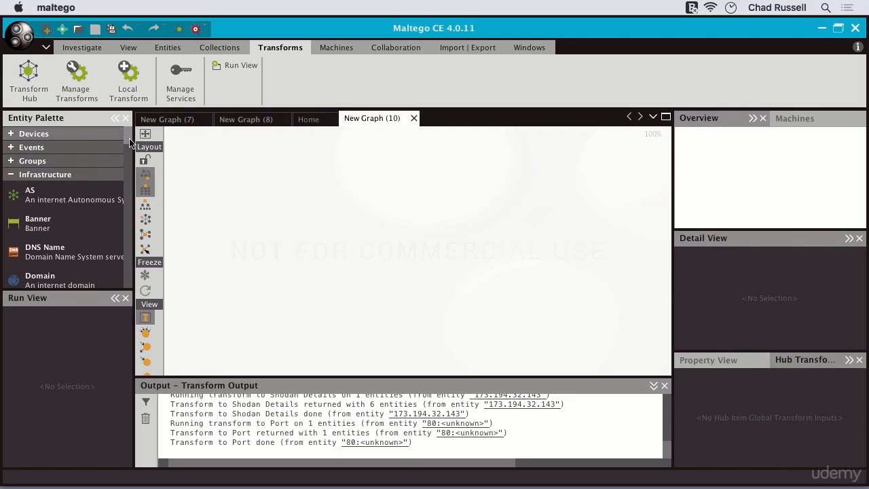
pyautogui.moveTo(129, 142); pyautogui.dragTo(129, 175)
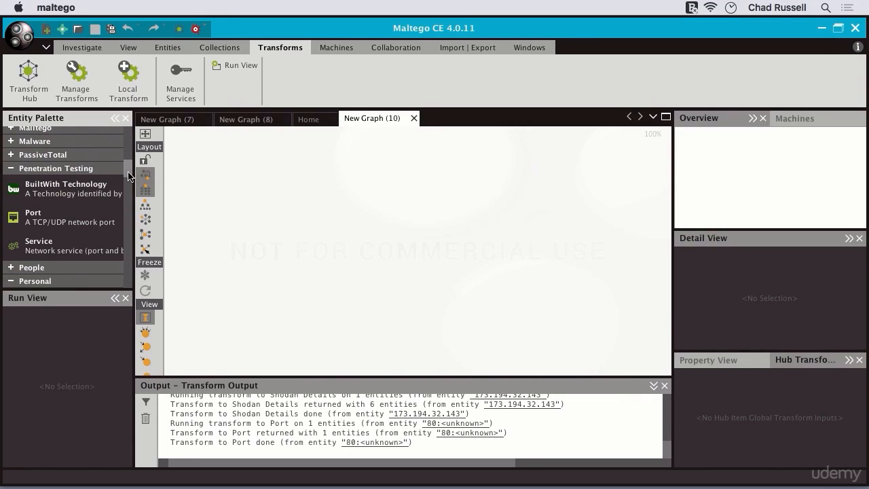
pyautogui.moveTo(129, 178); pyautogui.dragTo(129, 188)
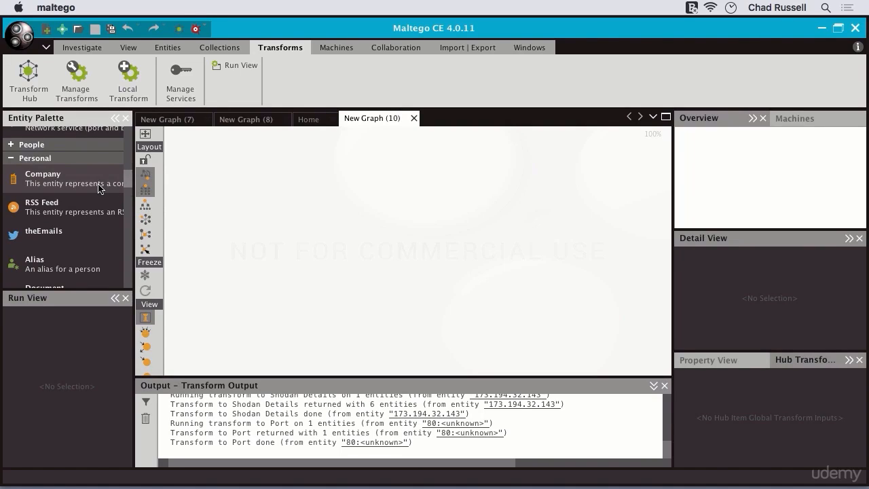
pyautogui.moveTo(129, 185); pyautogui.dragTo(134, 139)
pyautogui.scroll(-1, 128, 192)
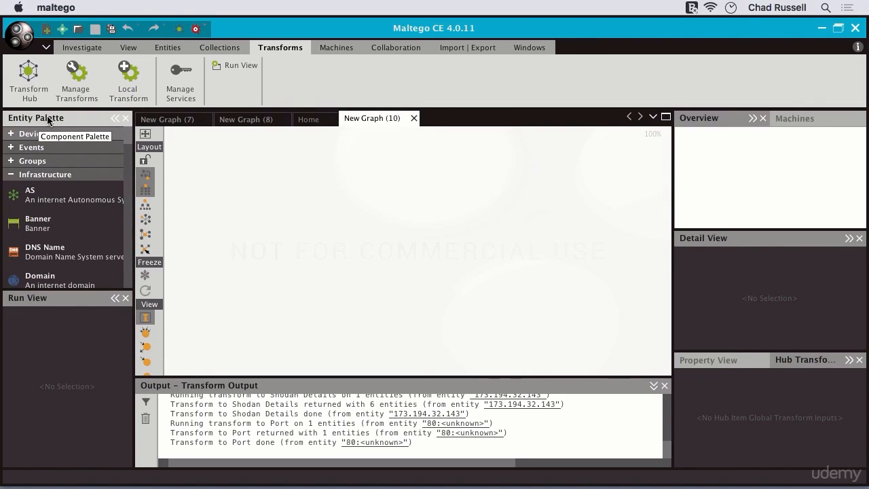
# Add a Domain entity from the Infrastructure category to the graph and name it google.com
pyautogui.moveTo(125, 131); pyautogui.dragTo(125, 134)
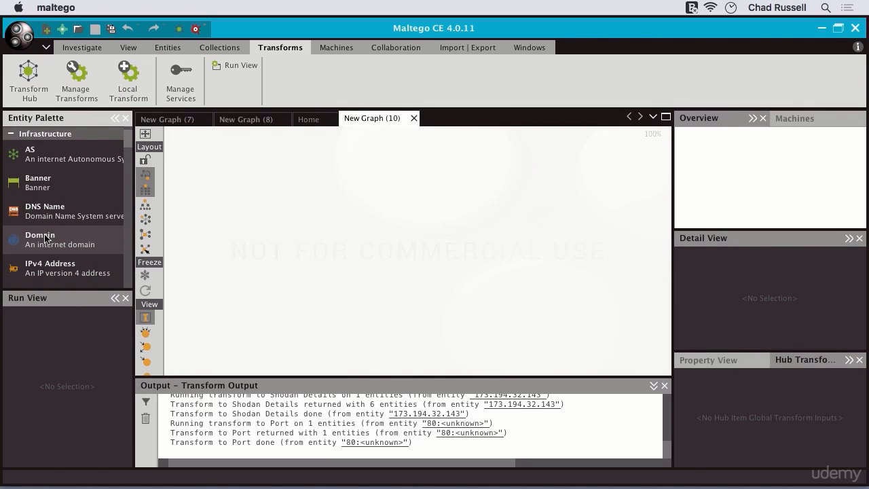
pyautogui.moveTo(51, 237); pyautogui.dragTo(374, 173)
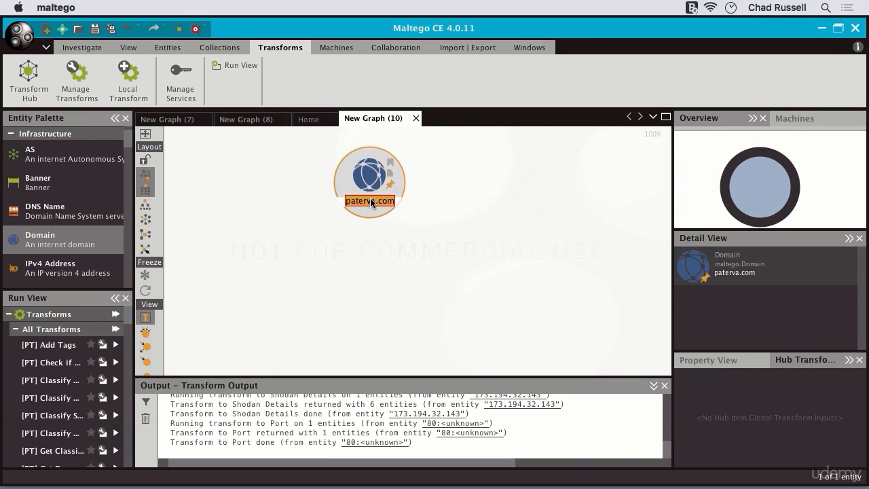
pyautogui.write('le.com')
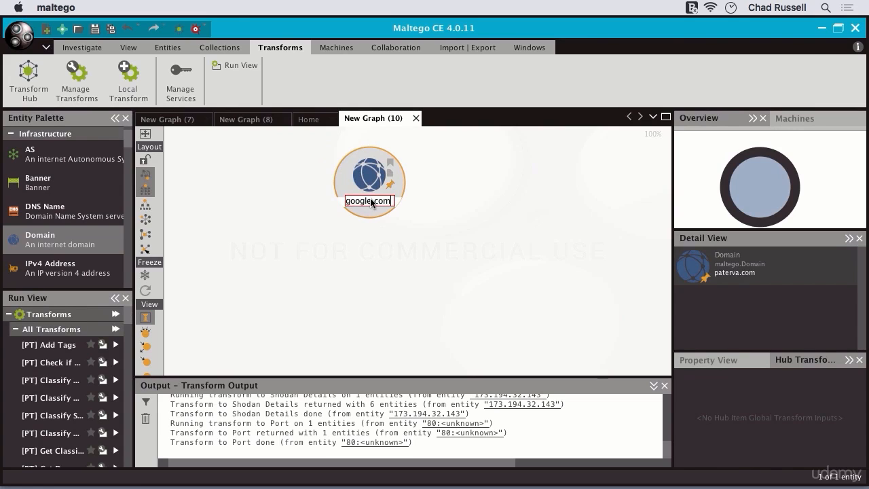
pyautogui.press('Return')
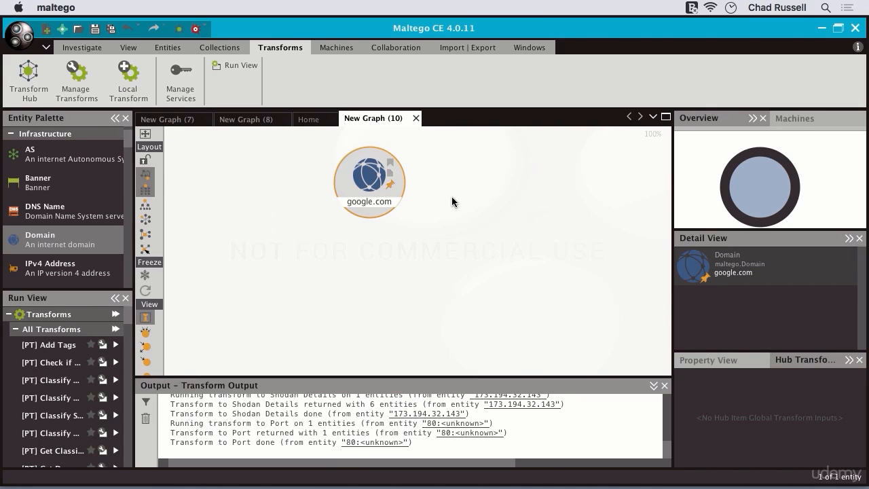
# Run the To Domain [Find other TLDs] transform on the google.com domain entity
pyautogui.rightClick(356, 184)
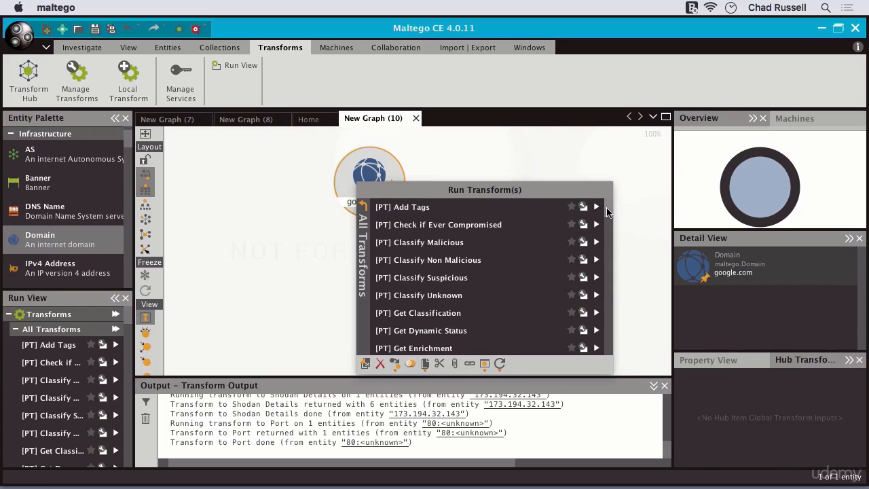
pyautogui.moveTo(606, 209); pyautogui.dragTo(609, 321)
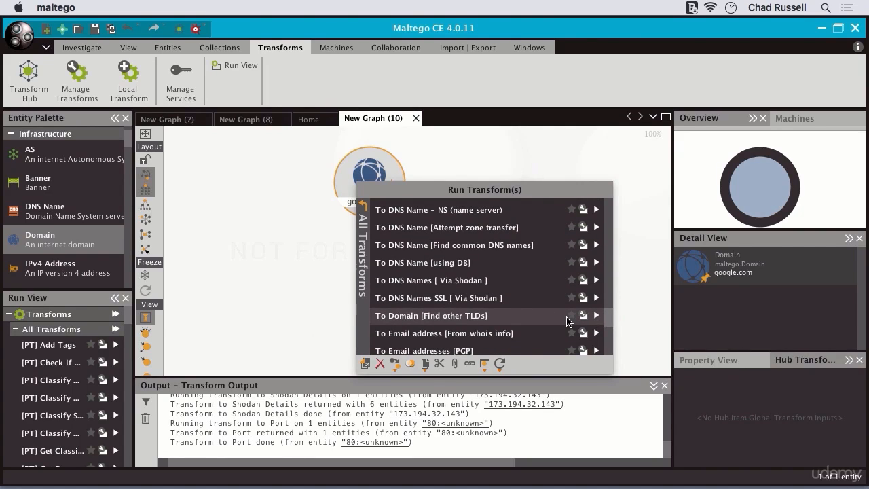
pyautogui.click(596, 317)
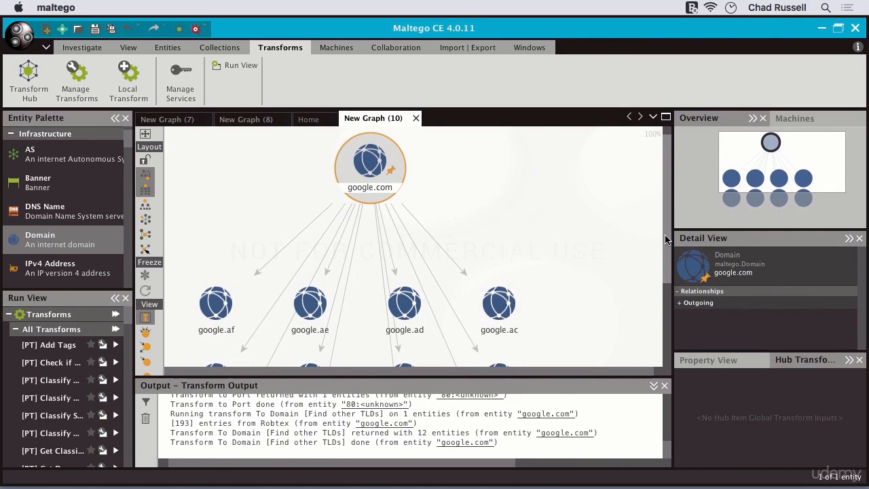
pyautogui.moveTo(664, 234)
pyautogui.mouseDown()
pyautogui.moveTo(664, 320)
pyautogui.moveTo(664, 230)
pyautogui.mouseUp()
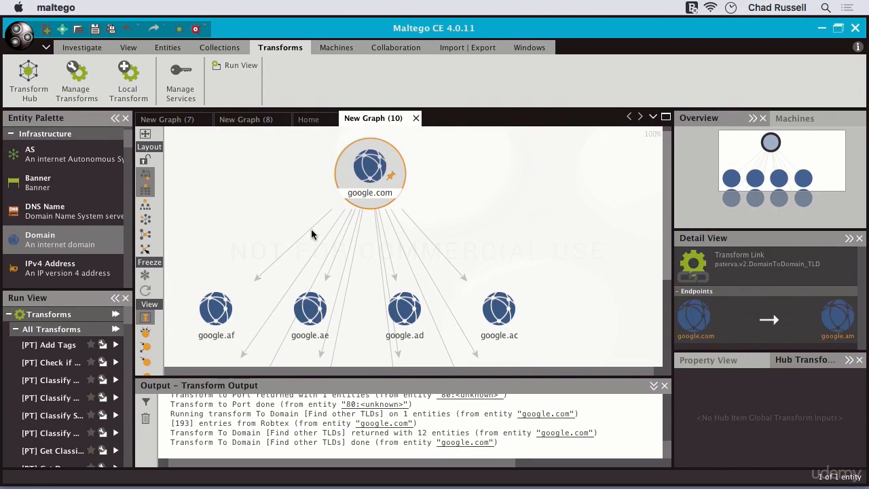
# Try the hierarchical, circular and organic layouts on the graph and switch back to the block layout
pyautogui.click(144, 205)
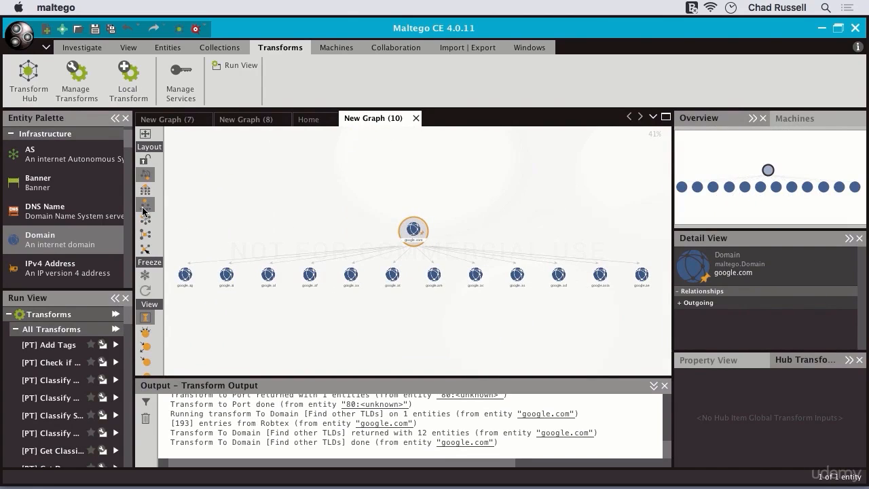
pyautogui.click(145, 220)
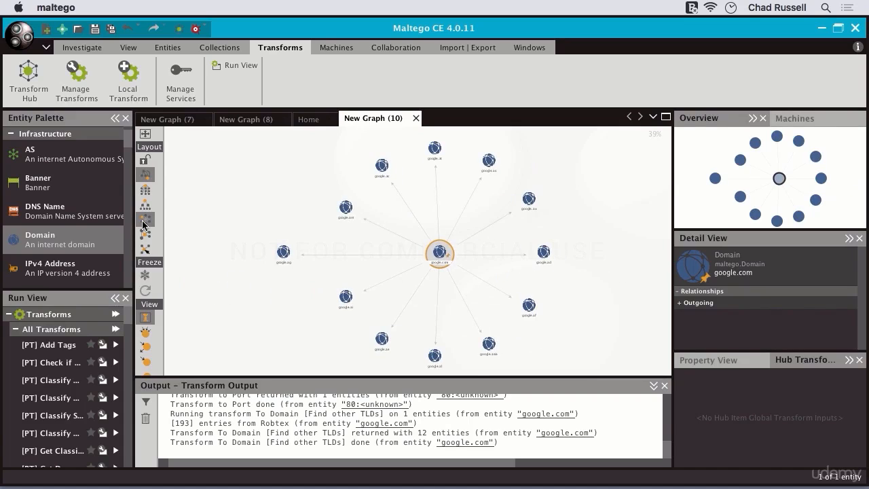
pyautogui.click(145, 235)
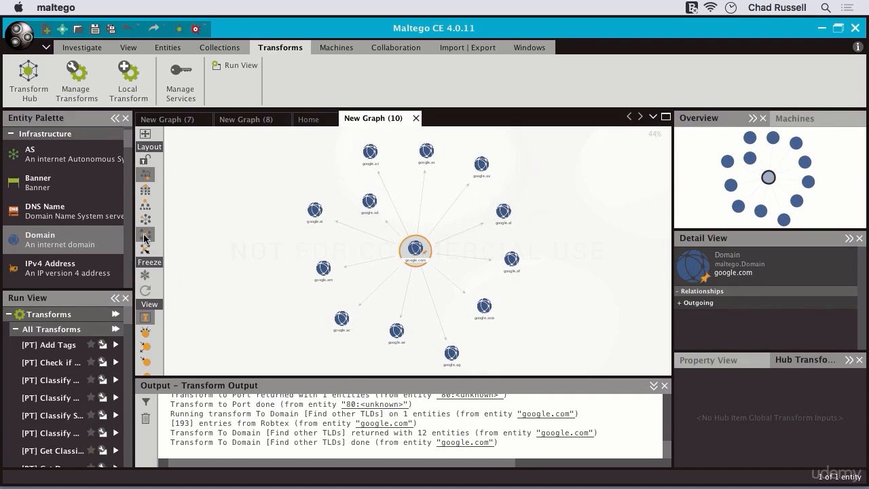
pyautogui.click(144, 192)
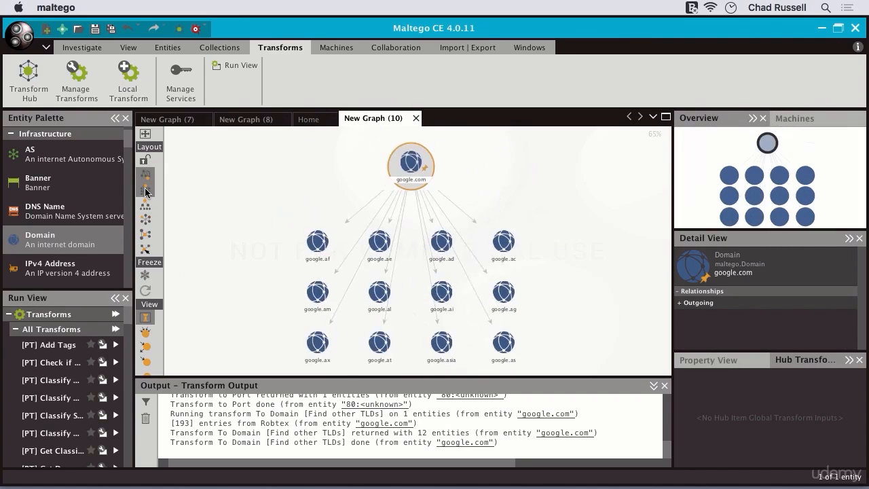
# Run the To Website [Quick lookup] transform on the google.ac domain entity
pyautogui.rightClick(505, 244)
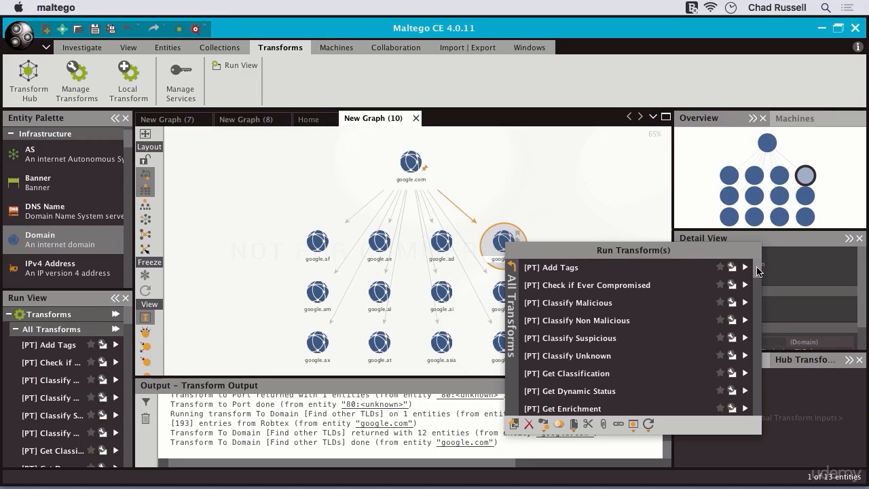
pyautogui.scroll(-1, 756, 270)
pyautogui.moveTo(756, 271); pyautogui.dragTo(763, 412)
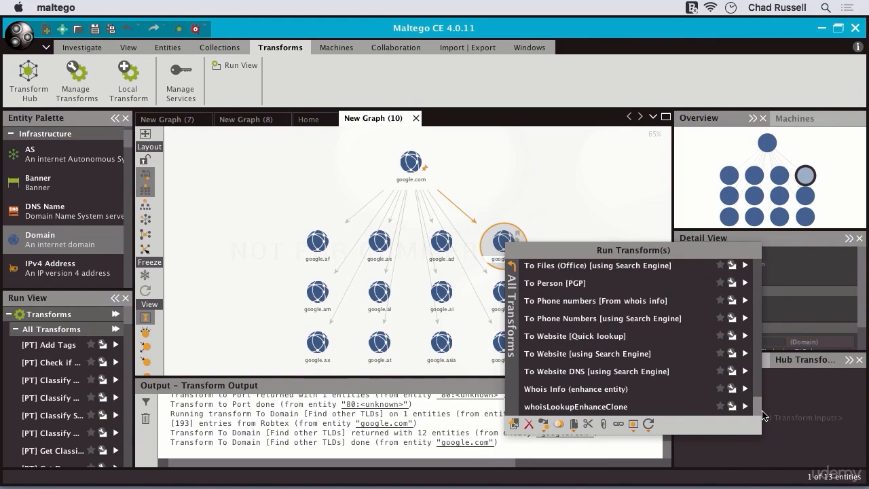
pyautogui.click(744, 336)
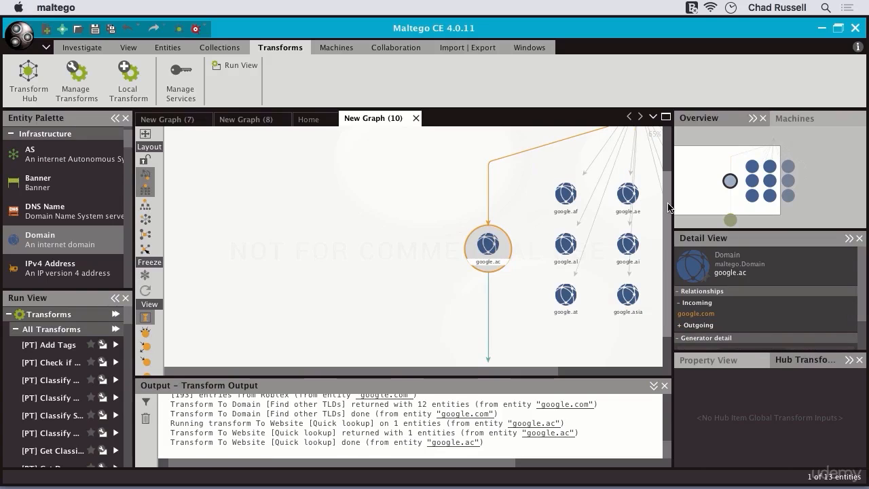
pyautogui.moveTo(668, 206); pyautogui.dragTo(669, 252)
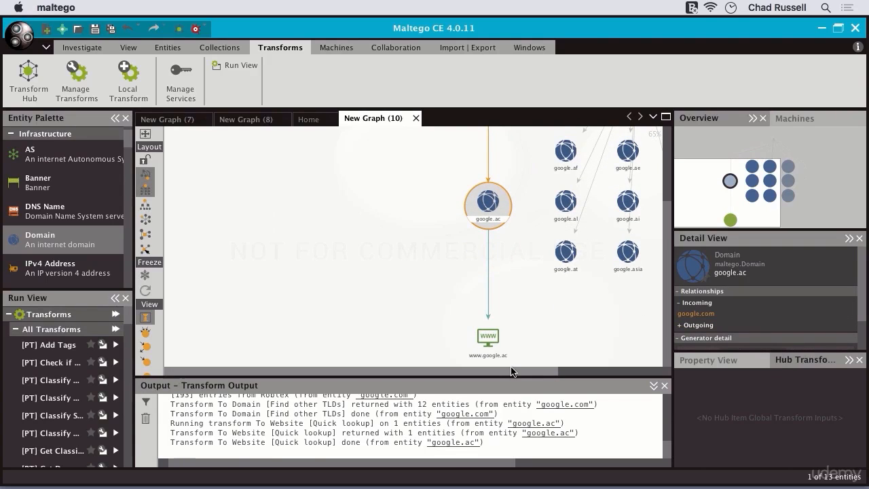
pyautogui.moveTo(512, 371); pyautogui.dragTo(583, 371)
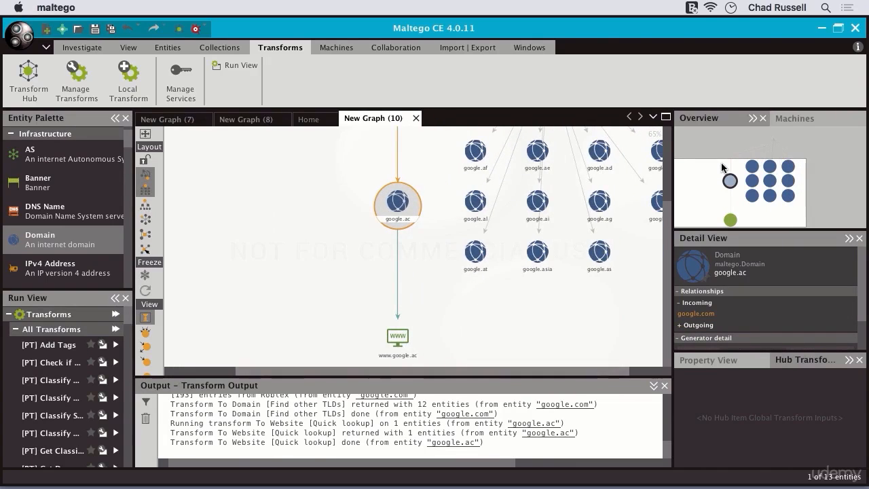
pyautogui.moveTo(733, 177)
pyautogui.mouseDown()
pyautogui.moveTo(772, 144)
pyautogui.moveTo(770, 194)
pyautogui.moveTo(756, 184)
pyautogui.moveTo(737, 188)
pyautogui.mouseUp()
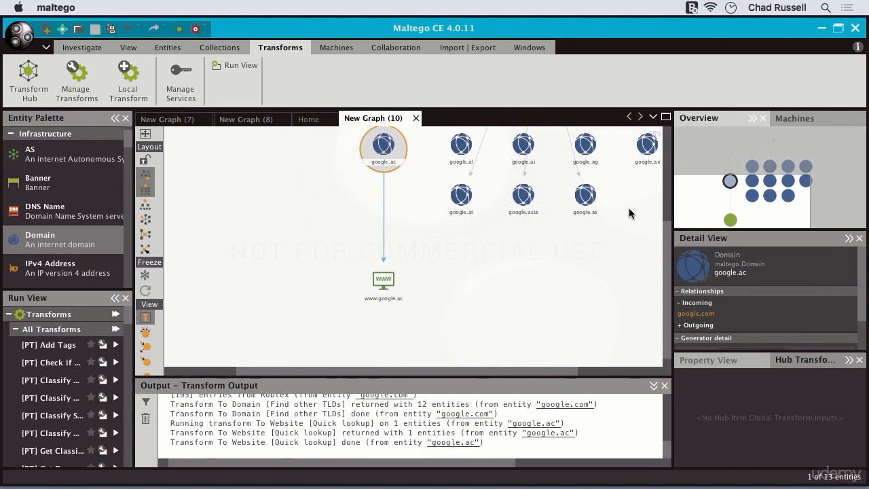
pyautogui.moveTo(359, 285)
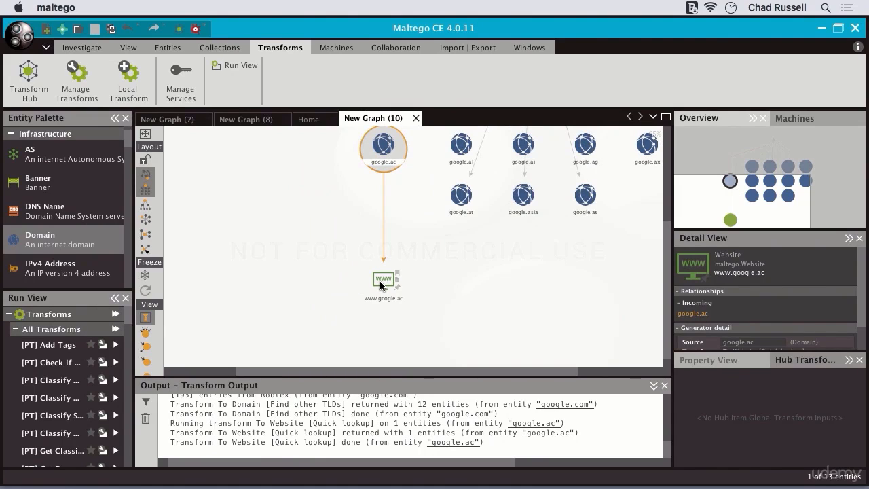
pyautogui.click(379, 280)
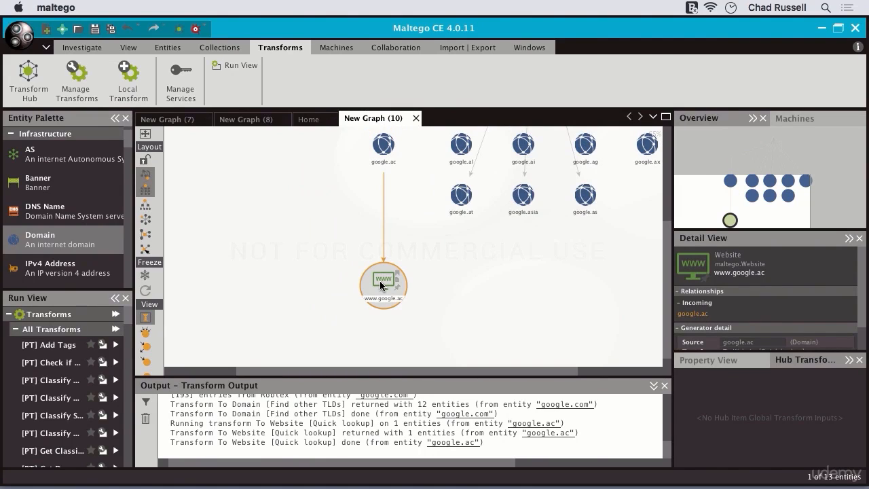
pyautogui.rightClick(380, 280)
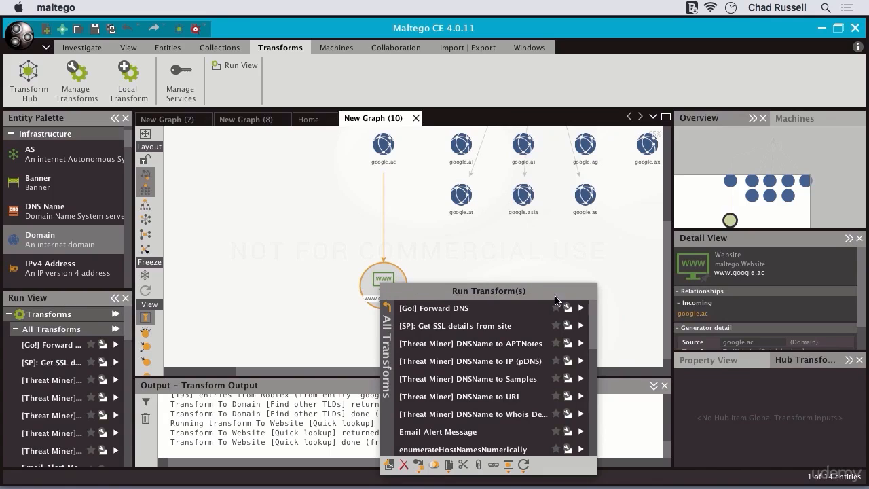
pyautogui.moveTo(594, 311); pyautogui.dragTo(592, 332)
pyautogui.moveTo(593, 338); pyautogui.dragTo(591, 408)
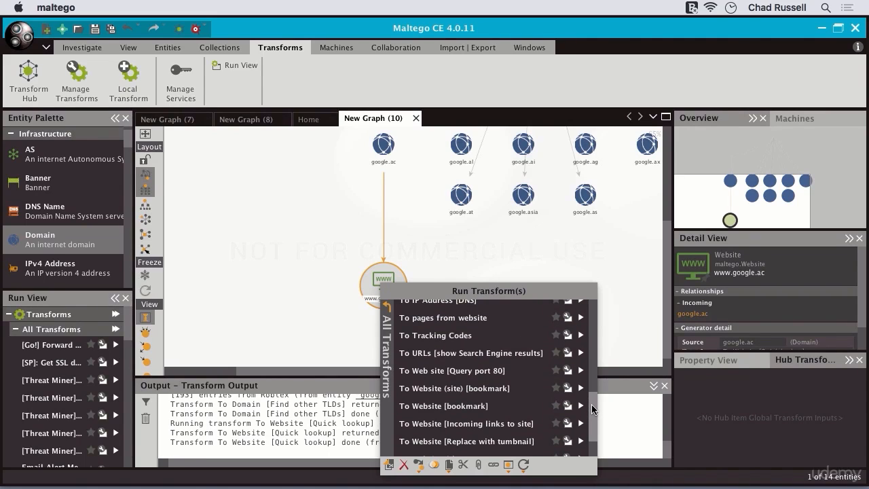
pyautogui.moveTo(592, 407)
pyautogui.mouseDown()
pyautogui.moveTo(592, 321)
pyautogui.moveTo(592, 391)
pyautogui.mouseUp()
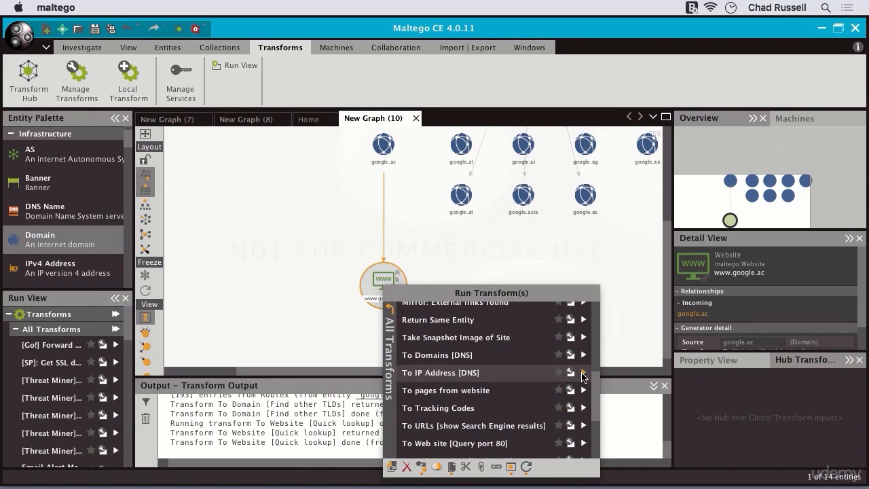
pyautogui.click(583, 372)
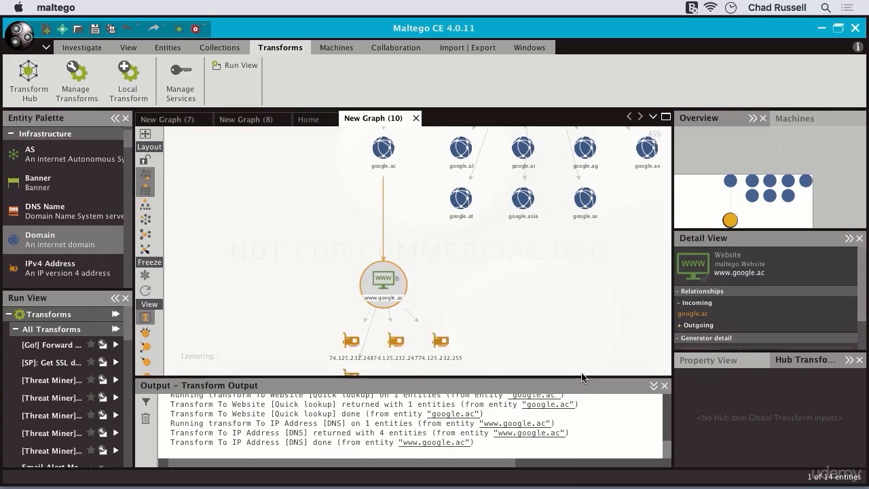
# Run the to Shodan Details transform on the 74.125.232.255 IPv4 address entity
pyautogui.moveTo(664, 243); pyautogui.dragTo(666, 300)
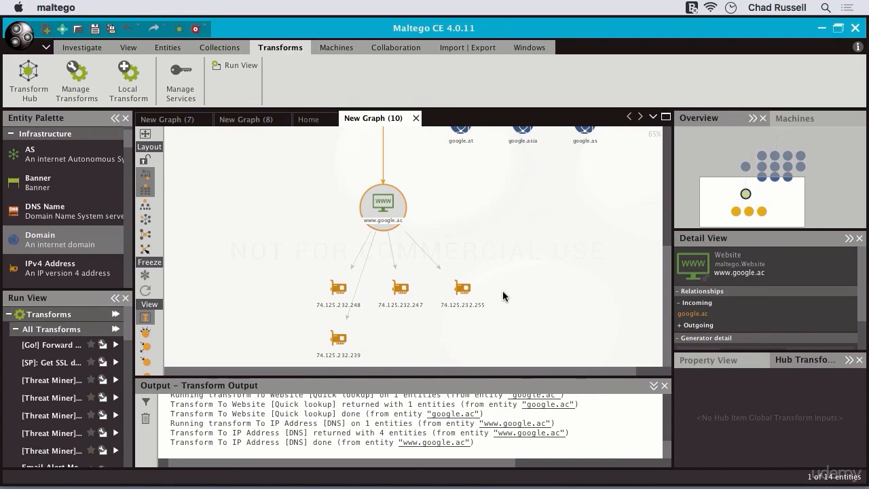
pyautogui.click(462, 289)
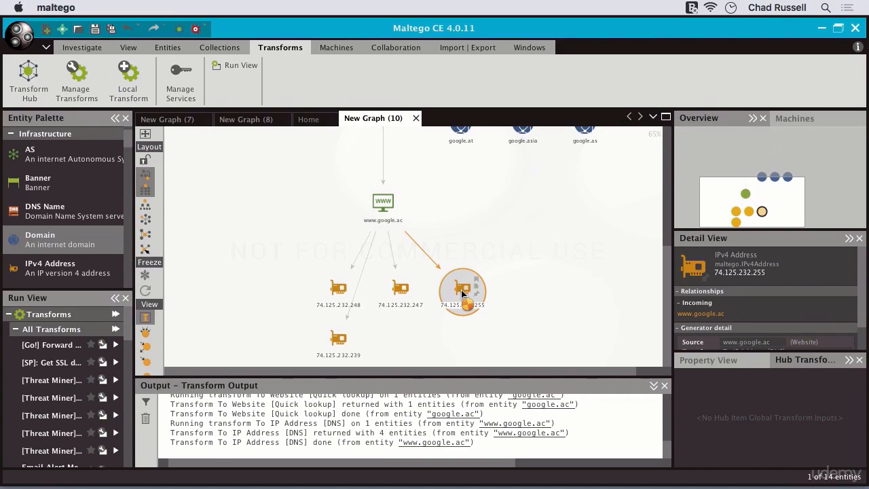
pyautogui.rightClick(461, 289)
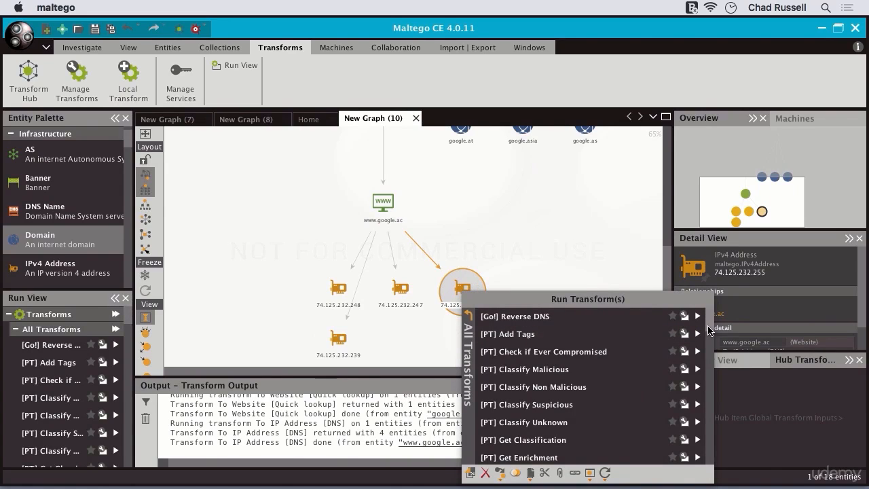
pyautogui.scroll(-5, 707, 333)
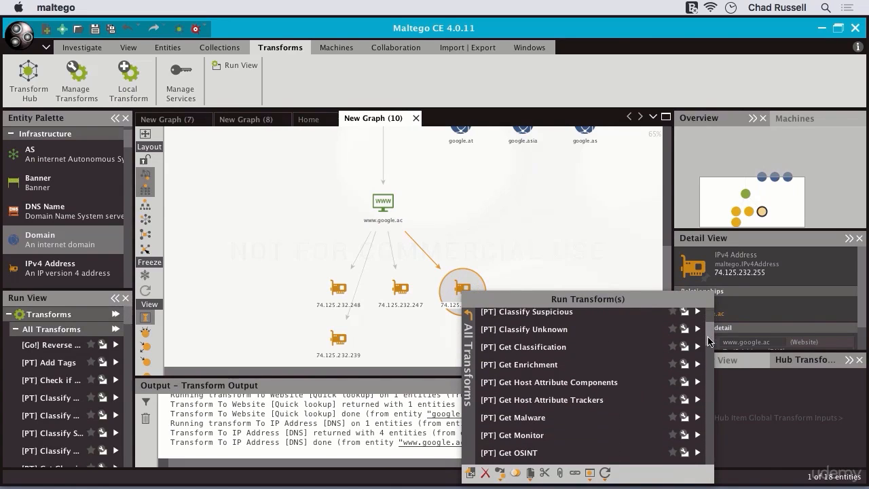
pyautogui.moveTo(707, 340); pyautogui.dragTo(713, 456)
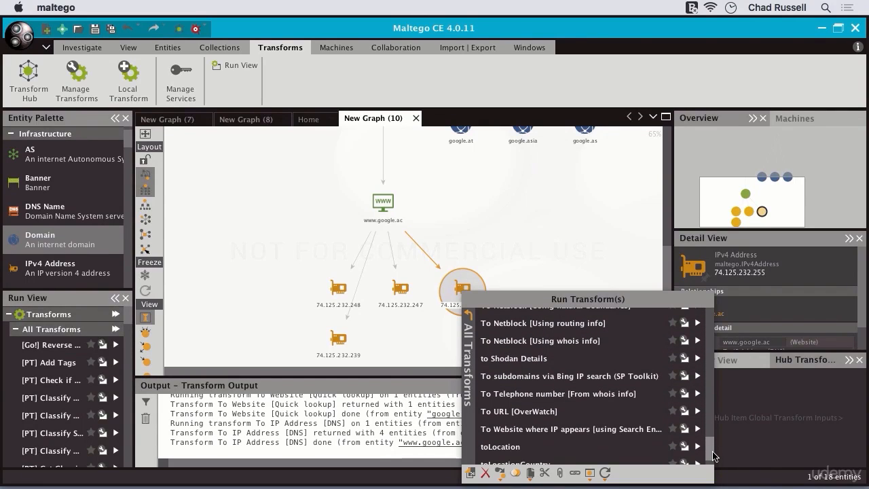
pyautogui.click(697, 359)
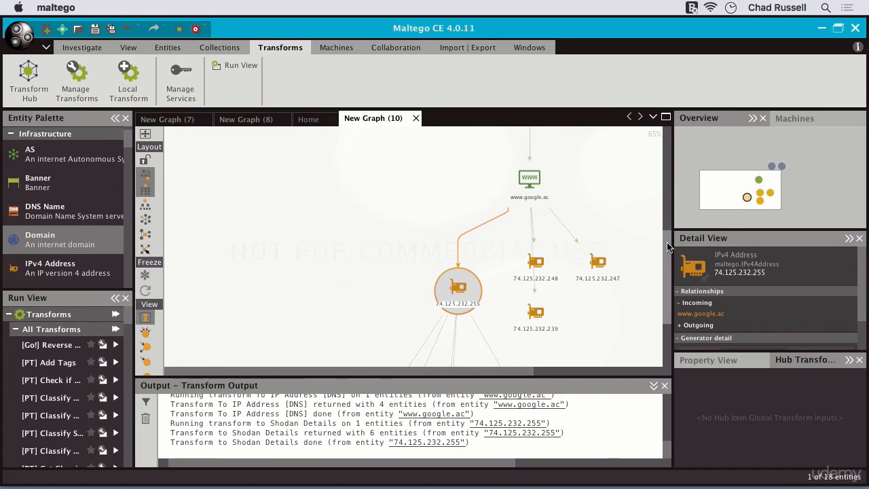
# Examine the location, GPS coordinate and other Shodan result entities below the 74.125.232.255 address
pyautogui.moveTo(667, 248); pyautogui.dragTo(666, 285)
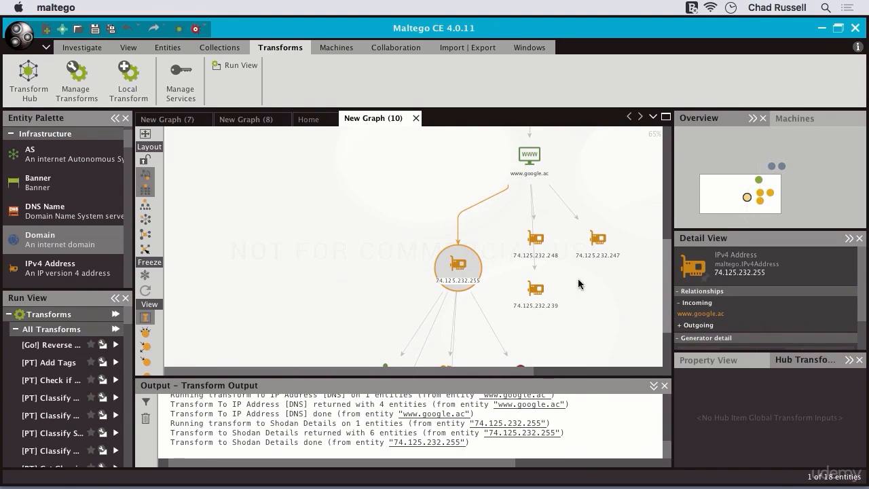
pyautogui.scroll(-5, 559, 287)
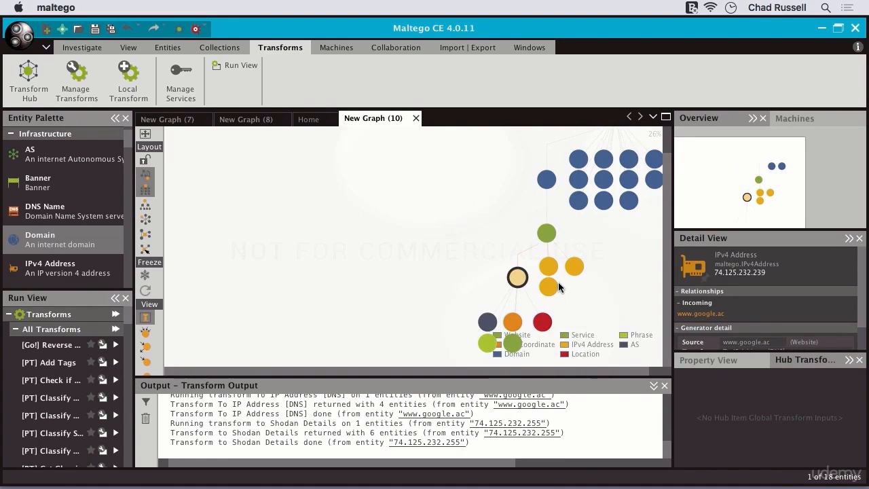
pyautogui.scroll(5, 558, 287)
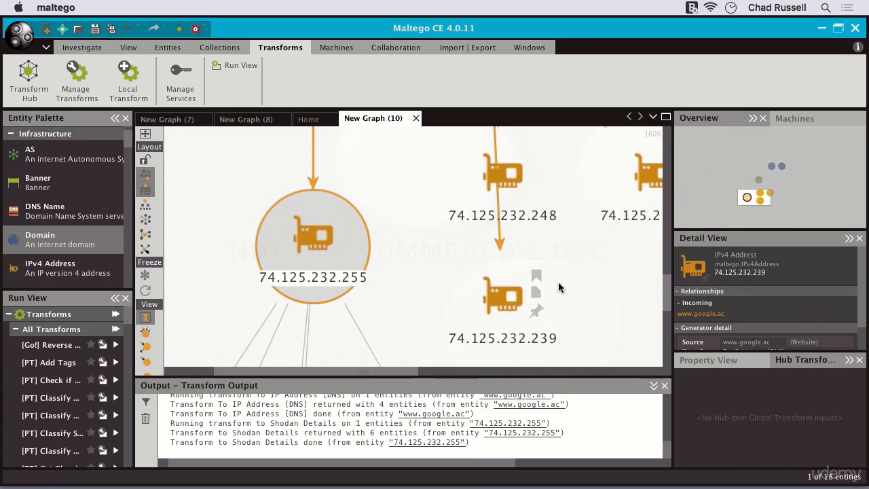
pyautogui.scroll(-1, 558, 283)
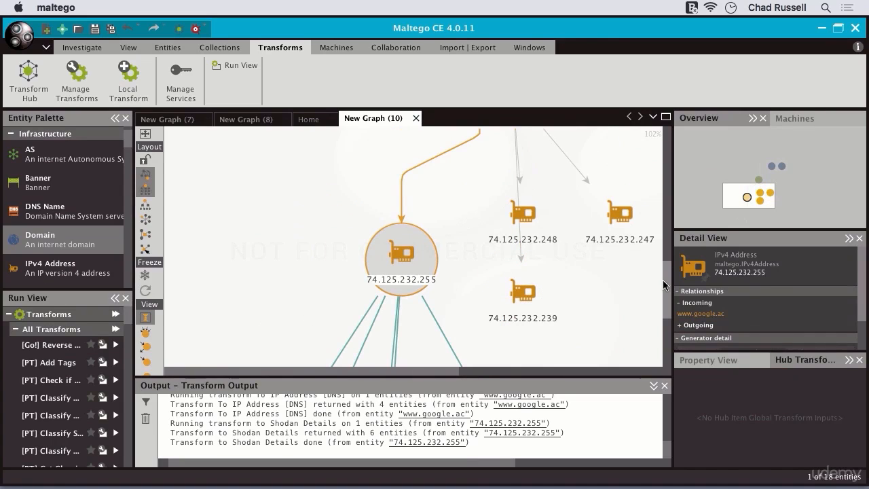
pyautogui.moveTo(661, 281); pyautogui.dragTo(667, 343)
pyautogui.click(484, 229)
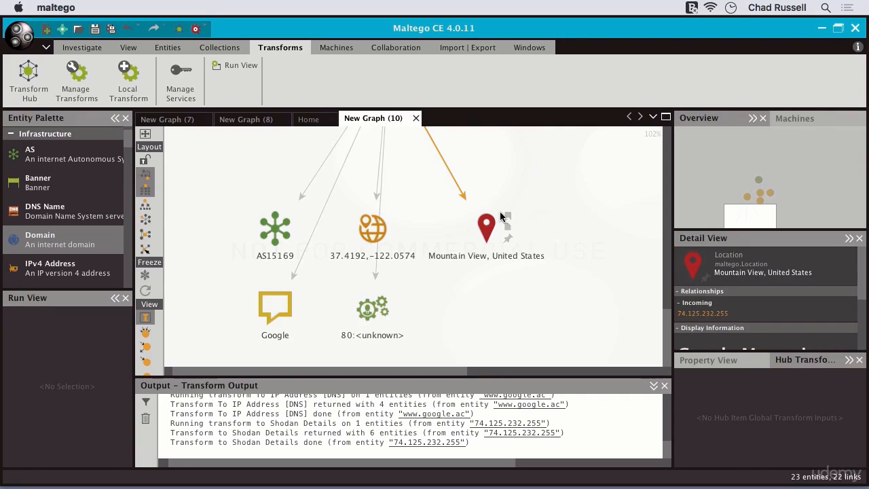
pyautogui.click(393, 231)
# Inspect the summary and properties of the AS15169 entity, then close its details without changes
pyautogui.click(277, 229)
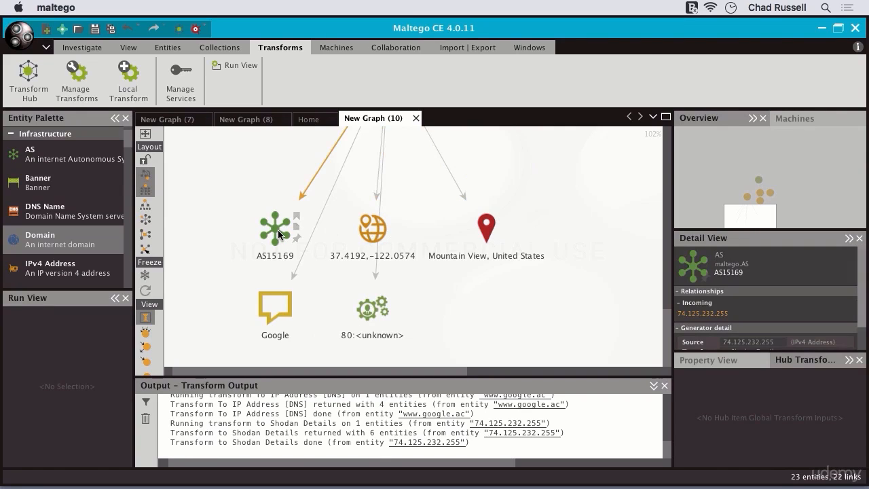
pyautogui.doubleClick(276, 227)
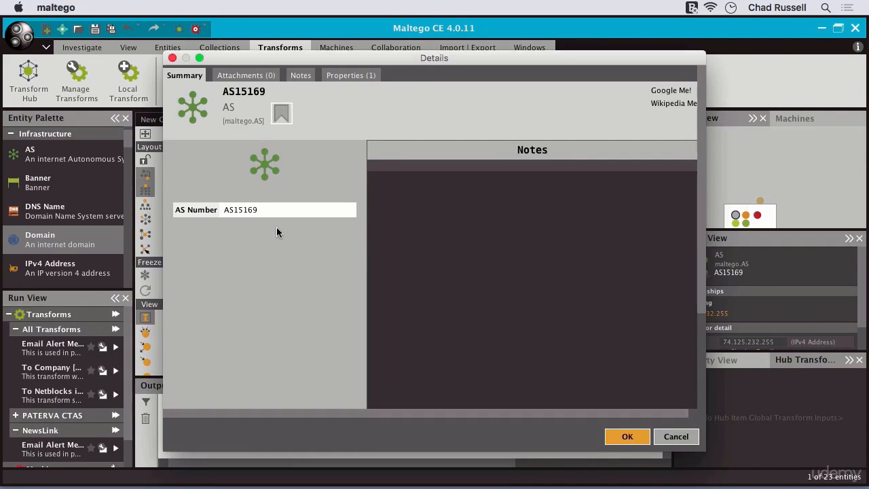
pyautogui.click(341, 79)
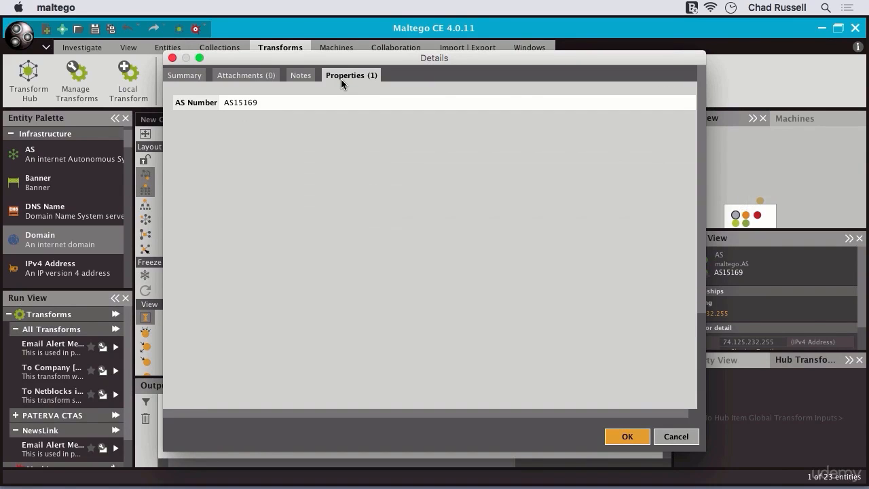
pyautogui.click(664, 436)
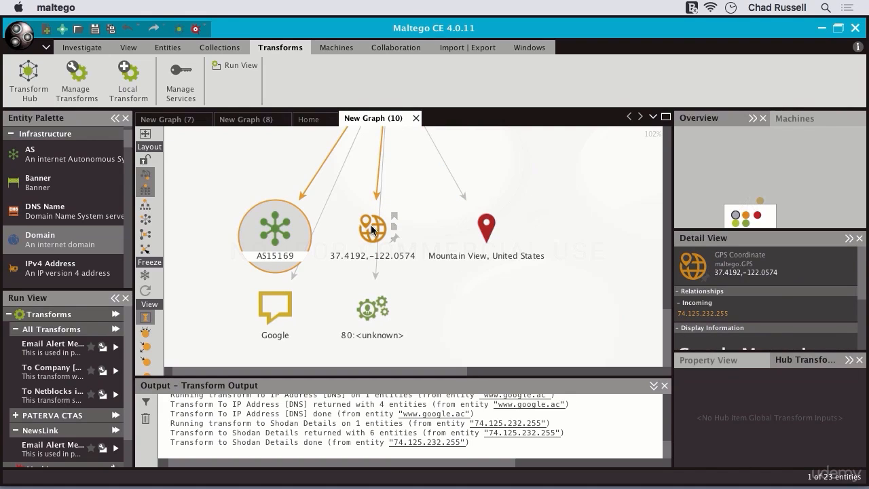
# Review the transforms available for the 80:<unknown> service entity, including to Banner and to Port, and dismiss the list
pyautogui.rightClick(368, 314)
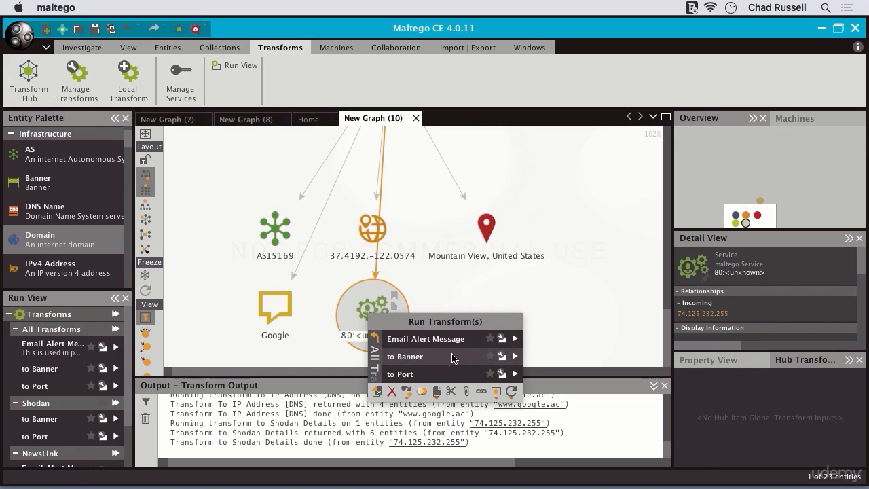
pyautogui.click(515, 357)
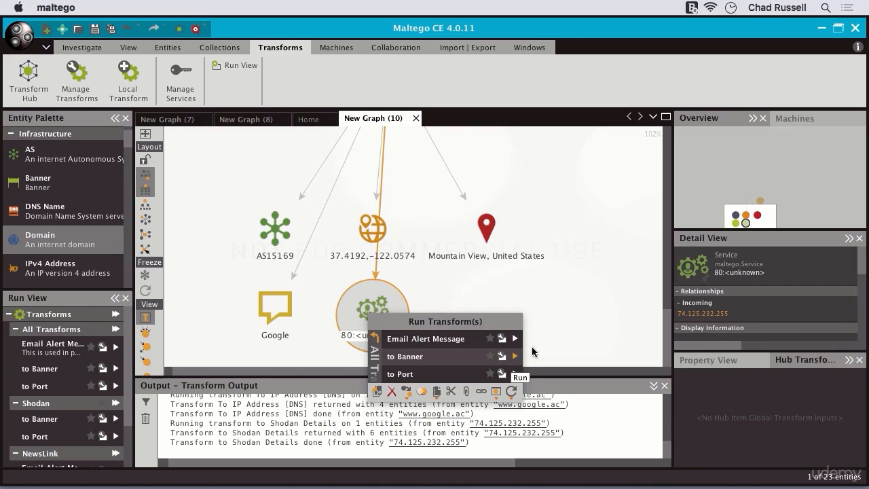
pyautogui.click(571, 322)
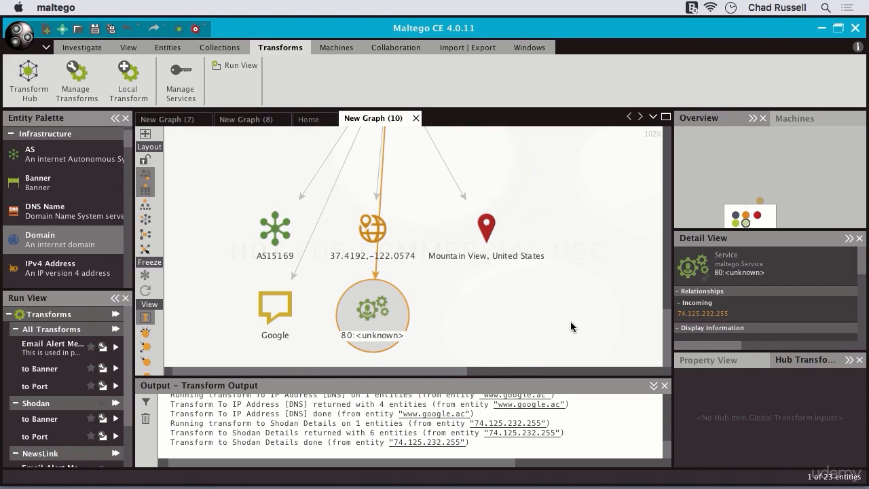